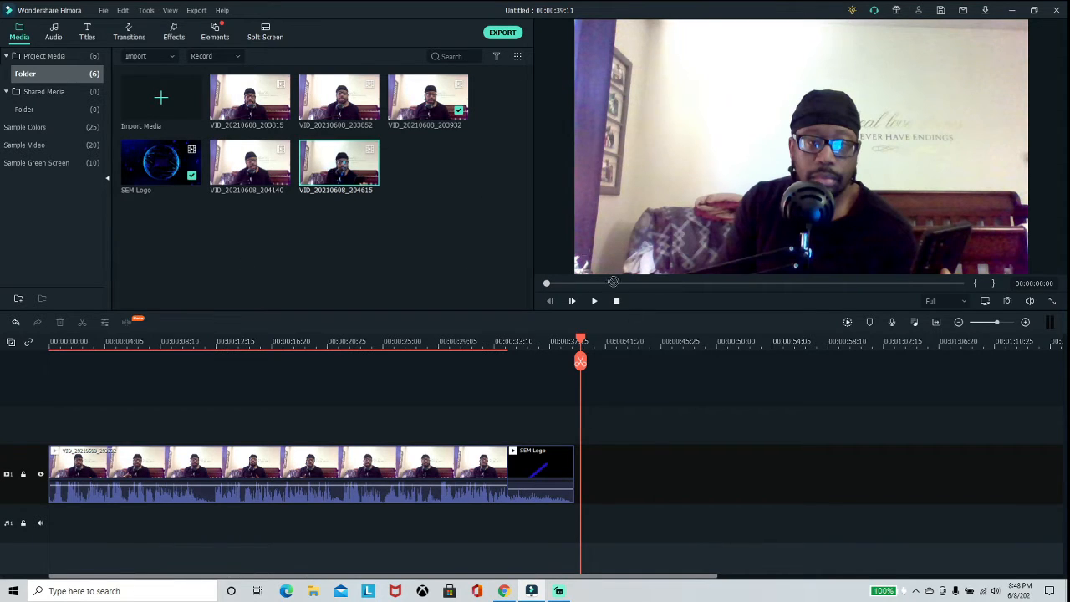
Step: Place the VID_20210608_204615 clip on the first video track past the SEM Logo clip and play its opening
{"action": "left_click_drag", "start_coordinate": [612, 282], "coordinate": [656, 468]}
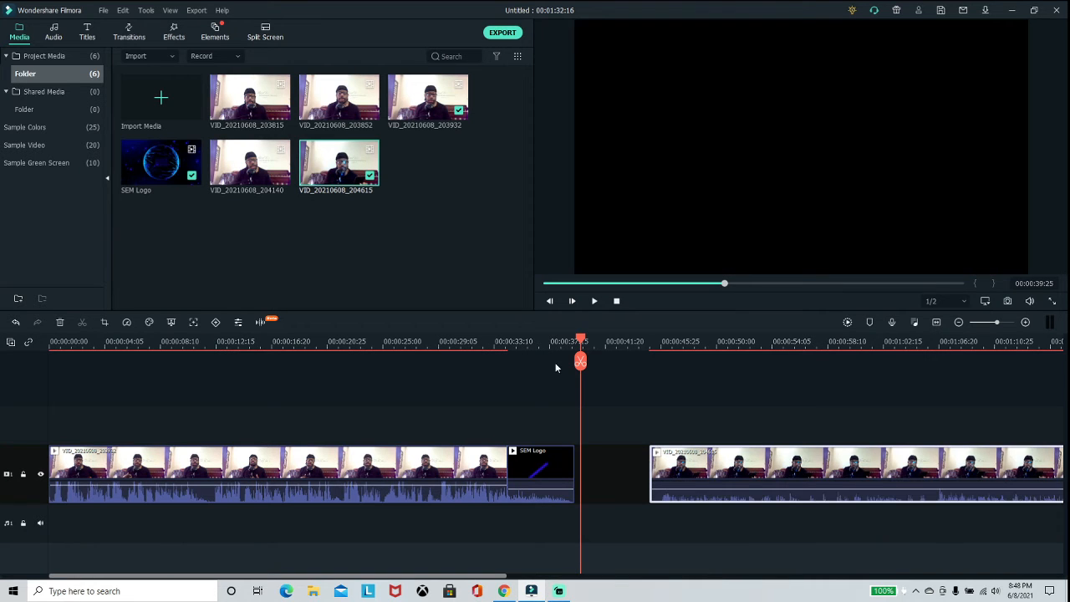
{"action": "left_click_drag", "start_coordinate": [586, 335], "coordinate": [645, 340]}
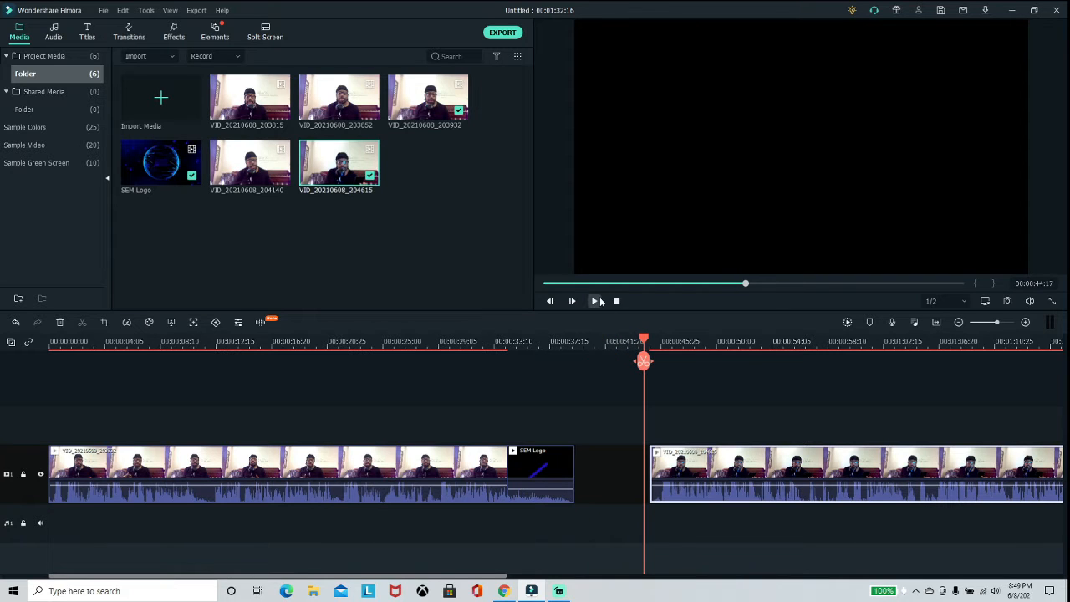
{"action": "left_click", "coordinate": [599, 302]}
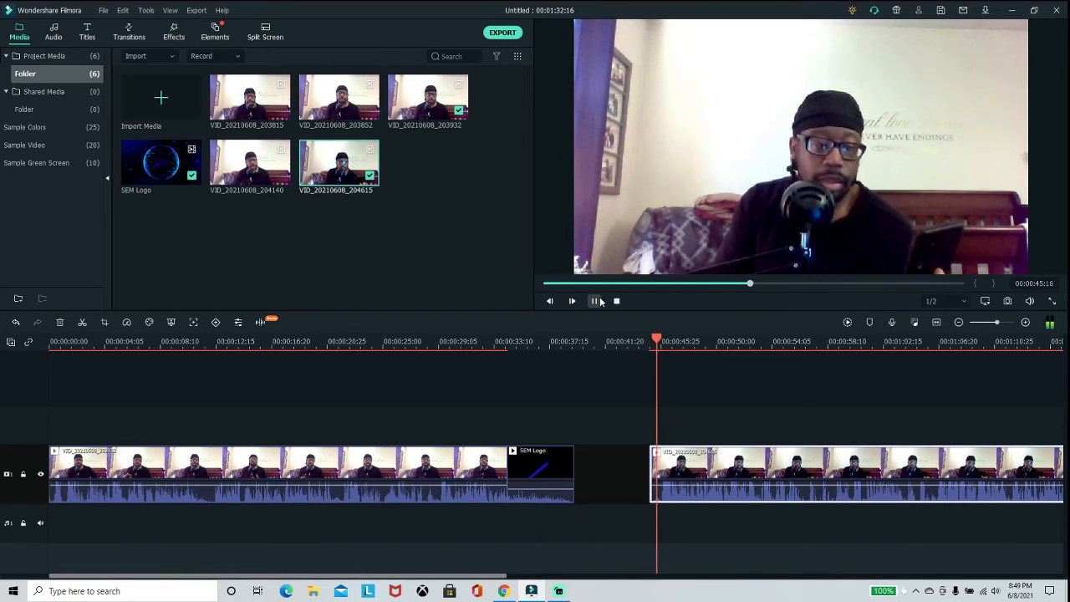
{"action": "left_click", "coordinate": [595, 301]}
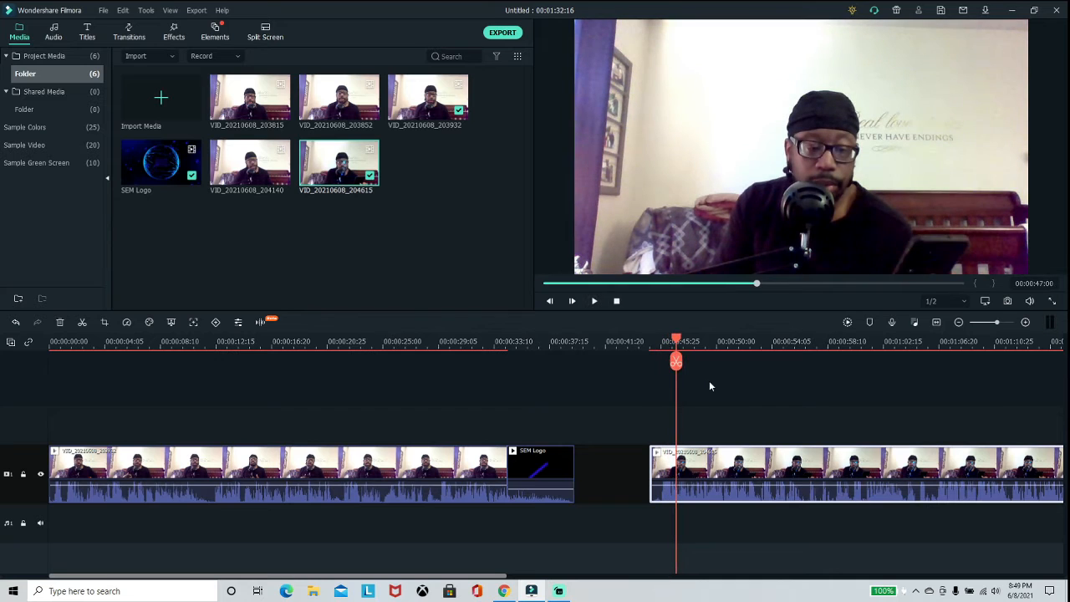
Step: Split the new clip at 00:00:45:26 and delete the short opening segment before the cut
{"action": "left_click_drag", "start_coordinate": [671, 343], "coordinate": [662, 345]}
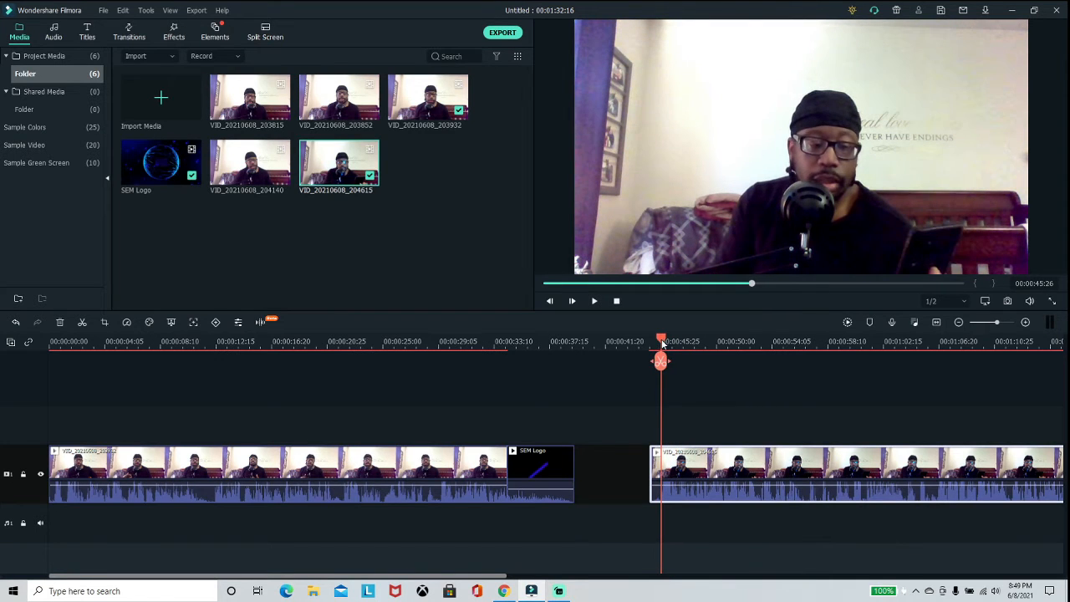
{"action": "left_click", "coordinate": [660, 361]}
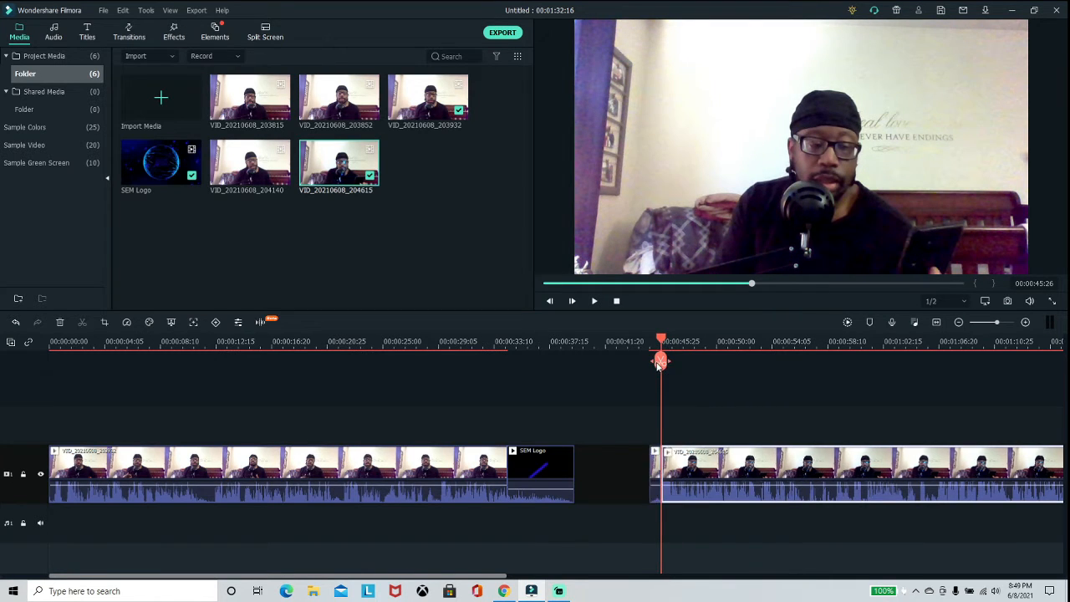
{"action": "left_click", "coordinate": [657, 470]}
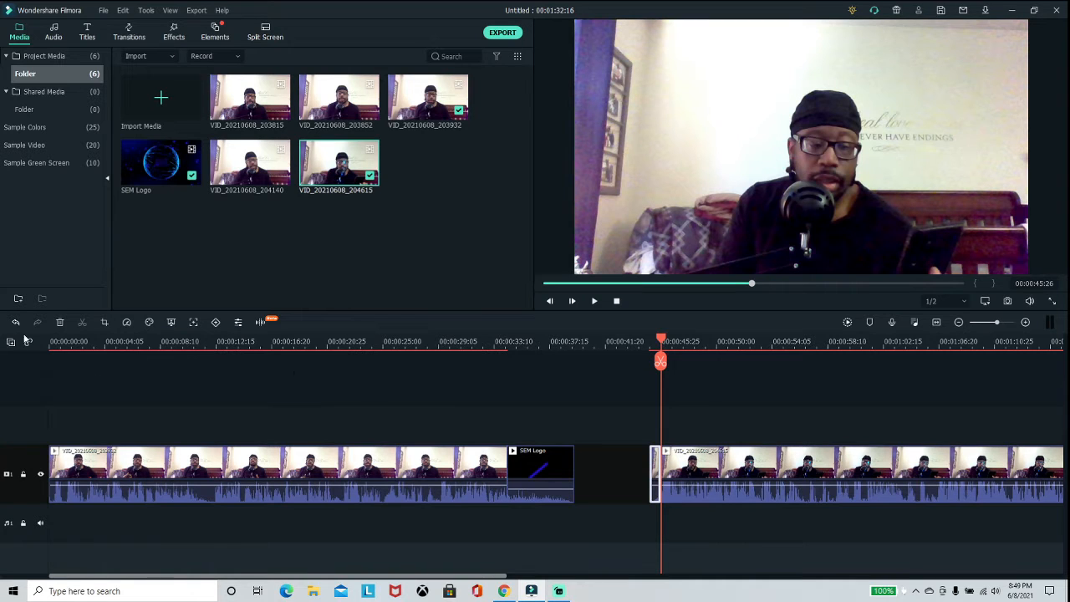
{"action": "left_click", "coordinate": [59, 321]}
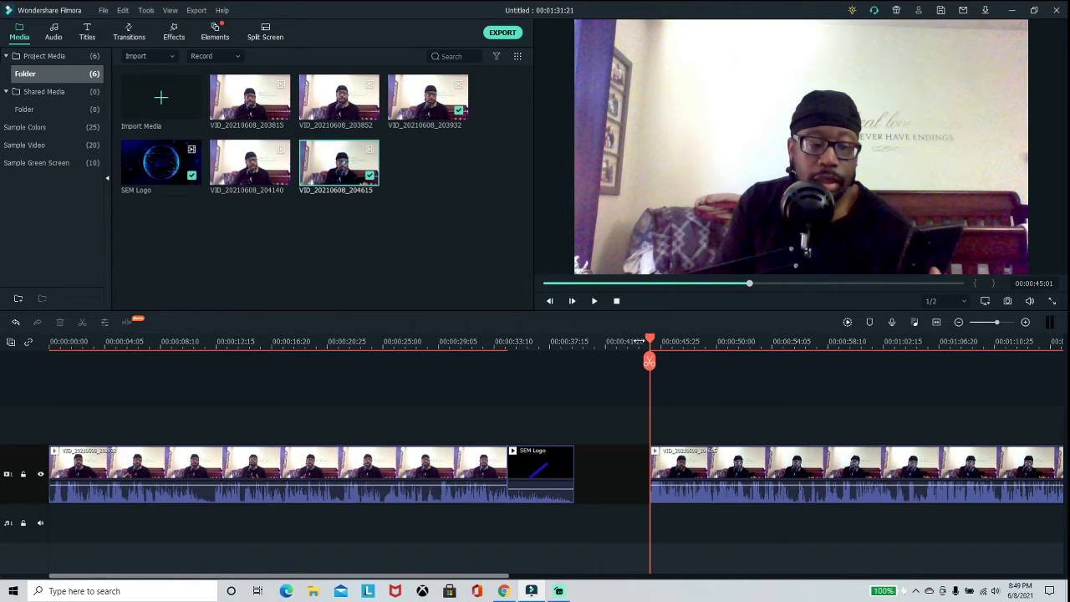
Step: Play the trimmed clip from just before its start to locate the next cut, and split it at 00:00:52:04
{"action": "left_click_drag", "start_coordinate": [649, 346], "coordinate": [633, 344]}
{"action": "left_click", "coordinate": [594, 301]}
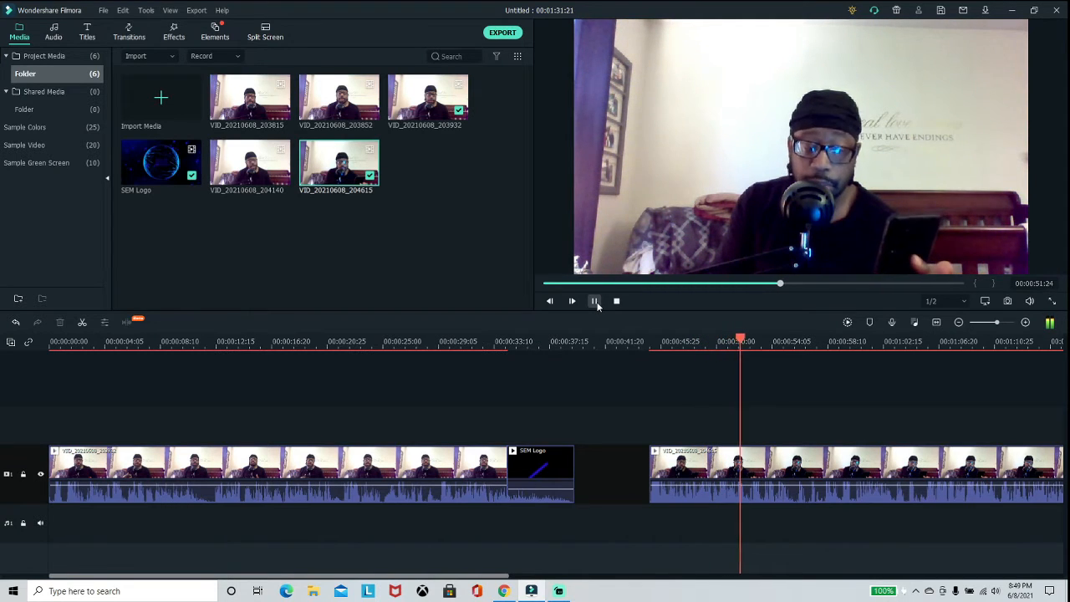
{"action": "left_click", "coordinate": [594, 302]}
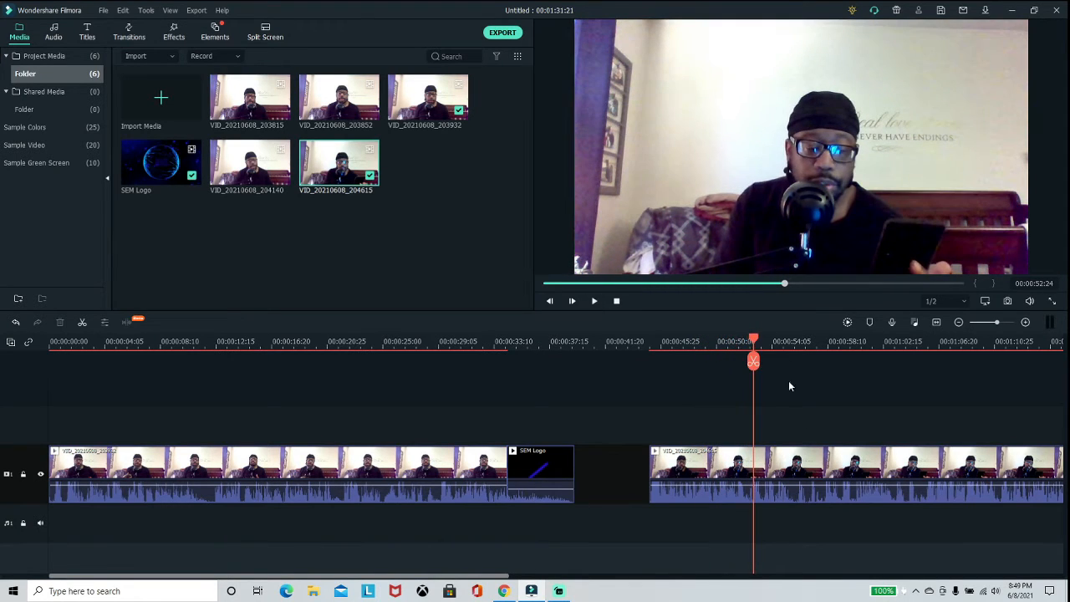
{"action": "scroll", "coordinate": [759, 340], "scroll_direction": "up", "scroll_amount": 3}
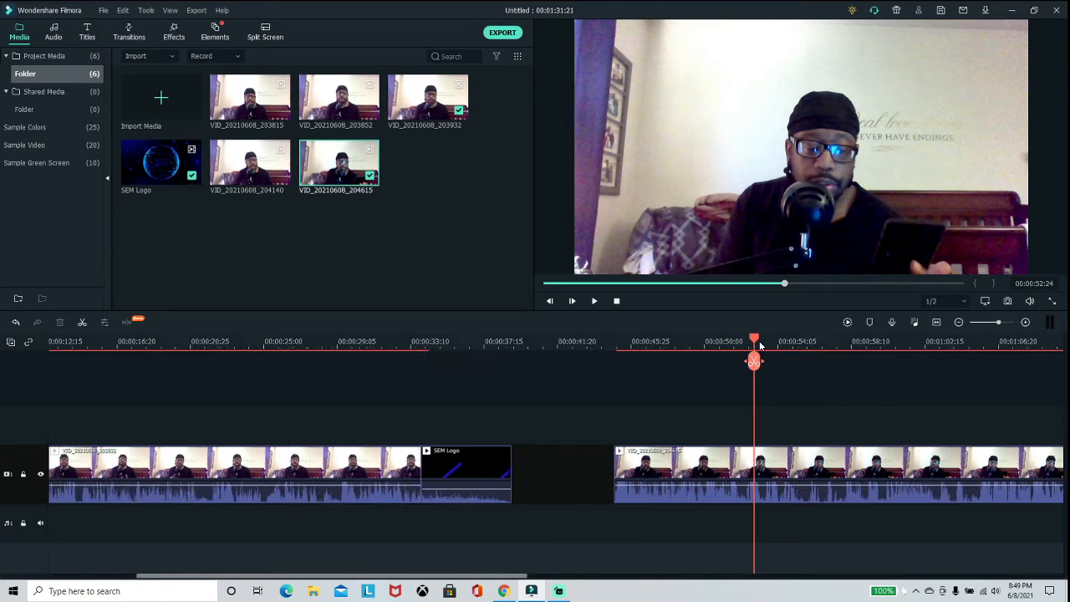
{"action": "left_click_drag", "start_coordinate": [762, 343], "coordinate": [735, 345]}
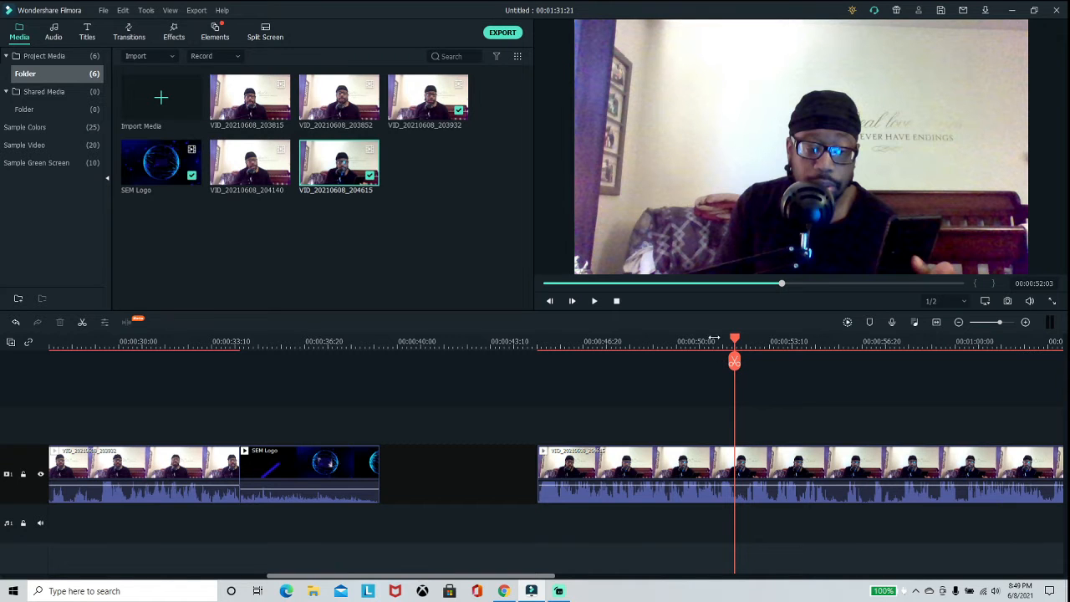
{"action": "left_click", "coordinate": [737, 343]}
{"action": "mouse_move", "coordinate": [738, 344]}
{"action": "left_mouse_down"}
{"action": "mouse_move", "coordinate": [752, 351]}
{"action": "mouse_move", "coordinate": [735, 349]}
{"action": "left_mouse_up"}
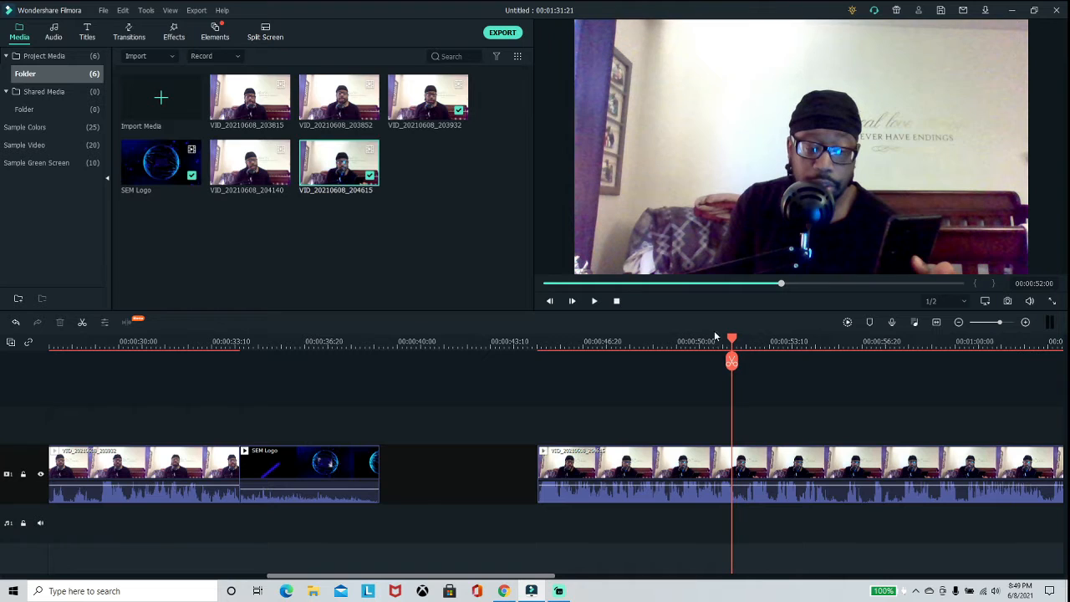
{"action": "left_click", "coordinate": [739, 340]}
{"action": "left_click_drag", "start_coordinate": [739, 340], "coordinate": [737, 342]}
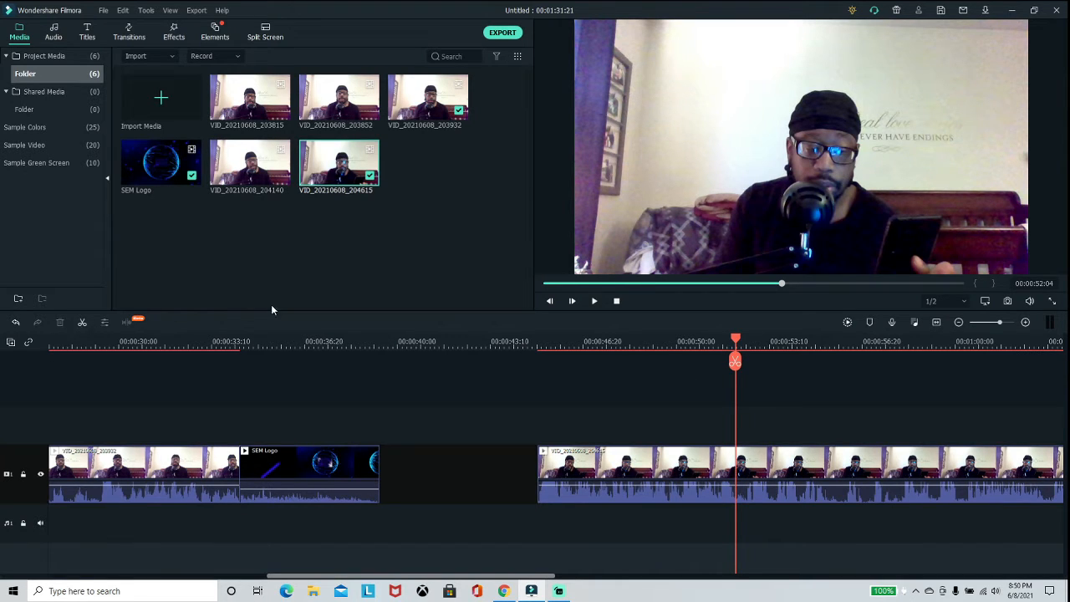
{"action": "left_click", "coordinate": [744, 470]}
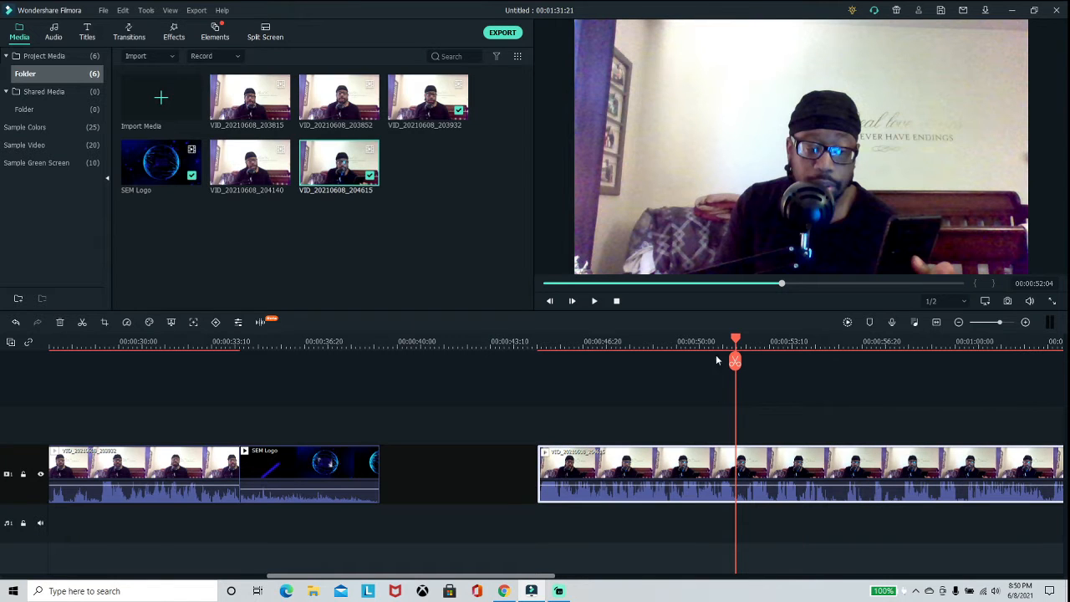
{"action": "left_click", "coordinate": [736, 362]}
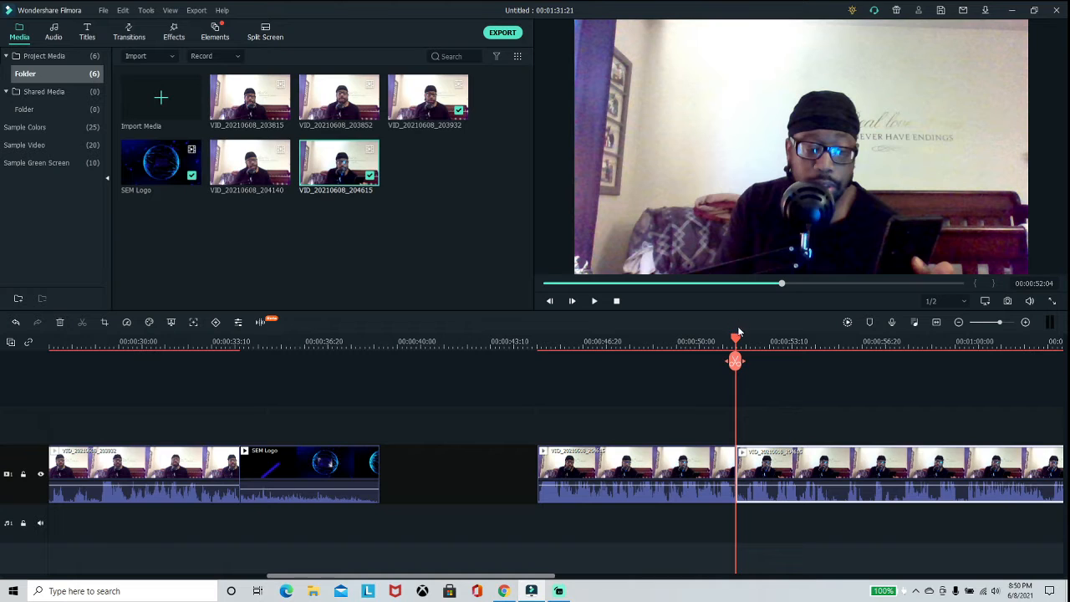
Step: Split the second segment at 00:00:52:14 and delete the short piece between the two cuts
{"action": "left_click", "coordinate": [743, 342]}
{"action": "left_click_drag", "start_coordinate": [743, 341], "coordinate": [746, 342]}
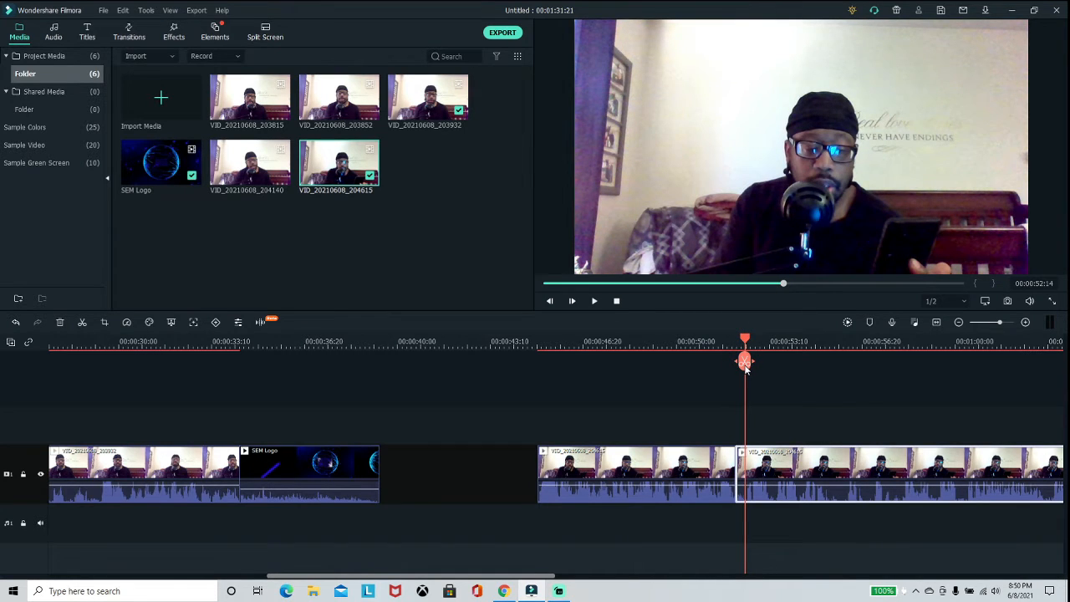
{"action": "left_click", "coordinate": [745, 364]}
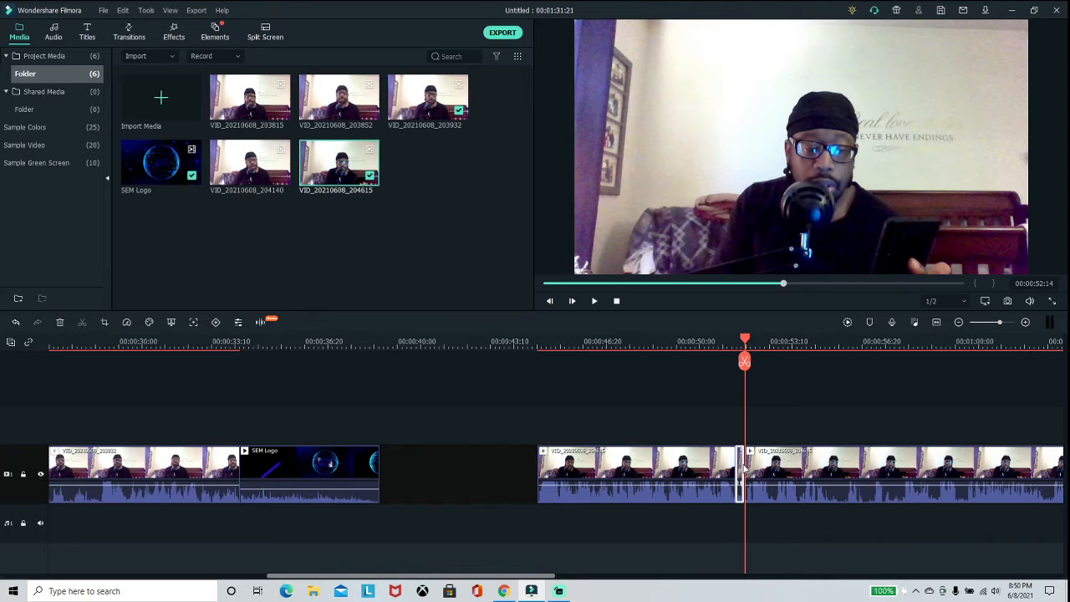
{"action": "left_click", "coordinate": [59, 324]}
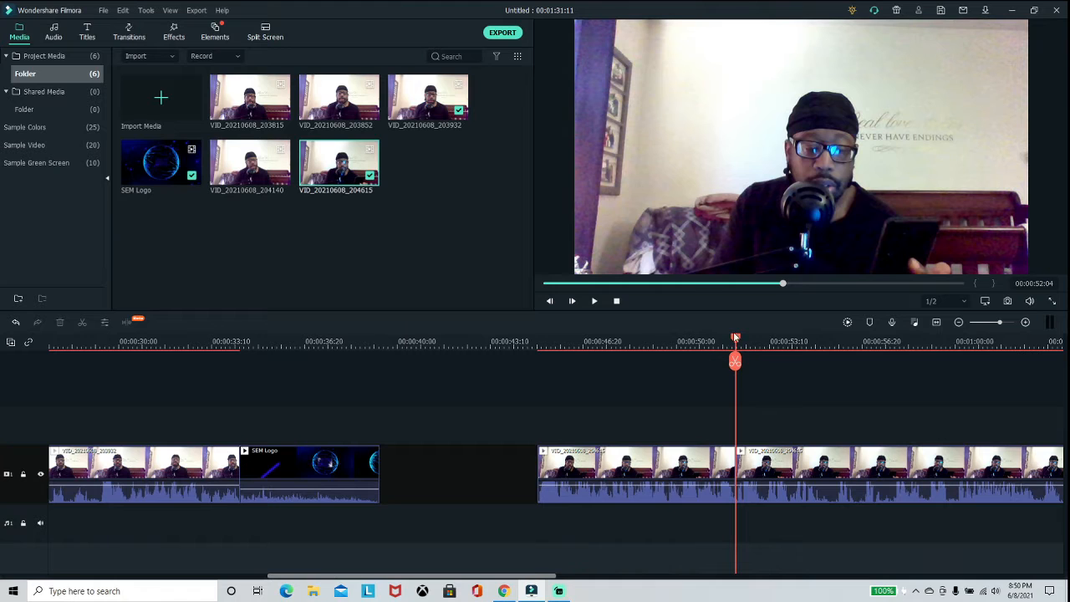
Step: Play across the cut at 00:00:52:04 twice, starting just before it, to check the transition
{"action": "left_click_drag", "start_coordinate": [738, 339], "coordinate": [724, 342]}
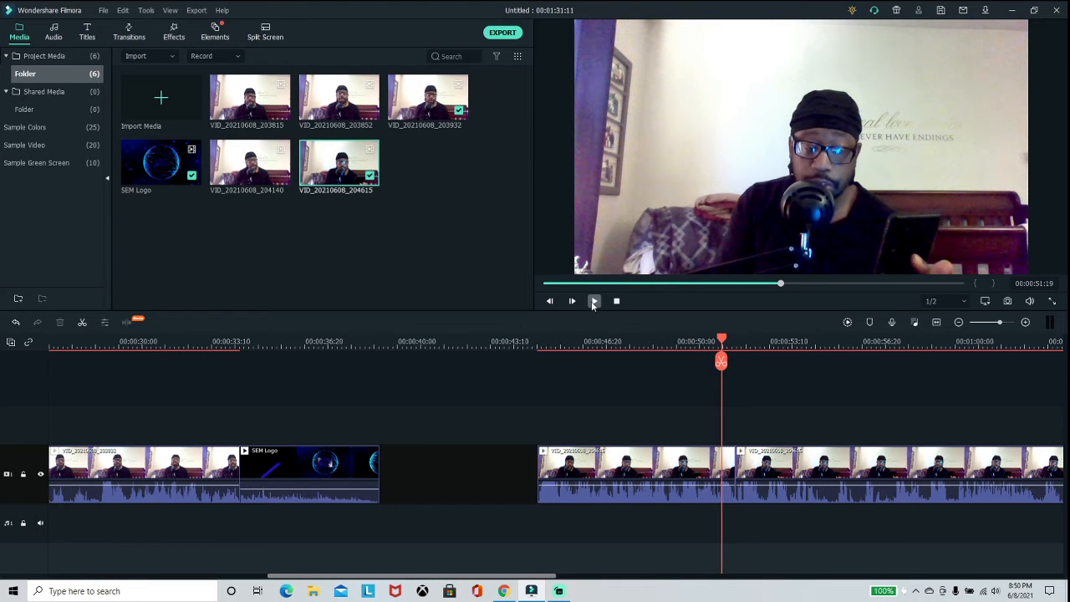
{"action": "left_click", "coordinate": [593, 301]}
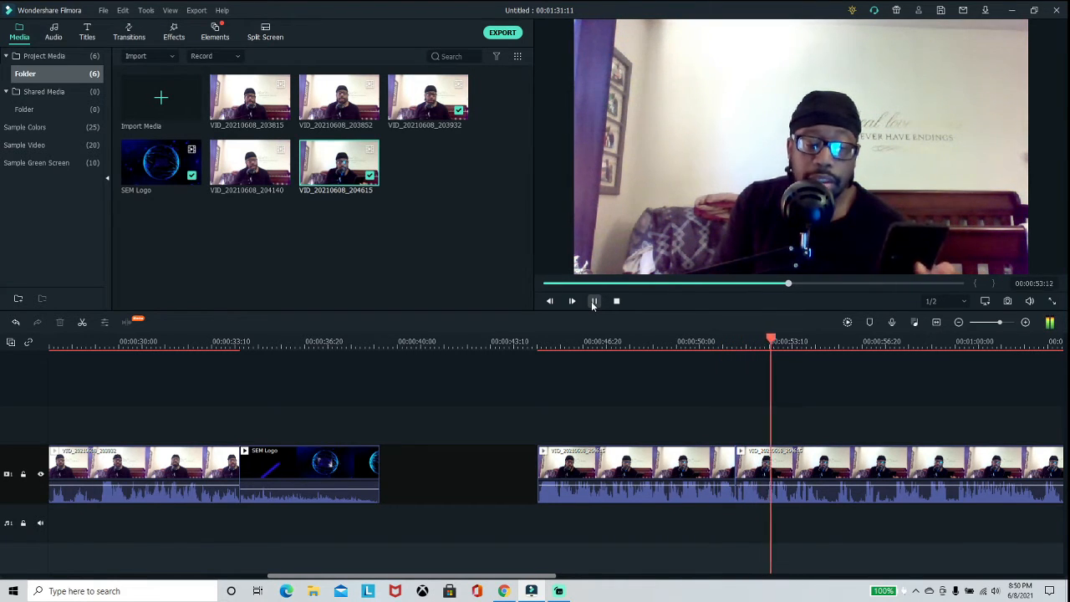
{"action": "left_click", "coordinate": [594, 301]}
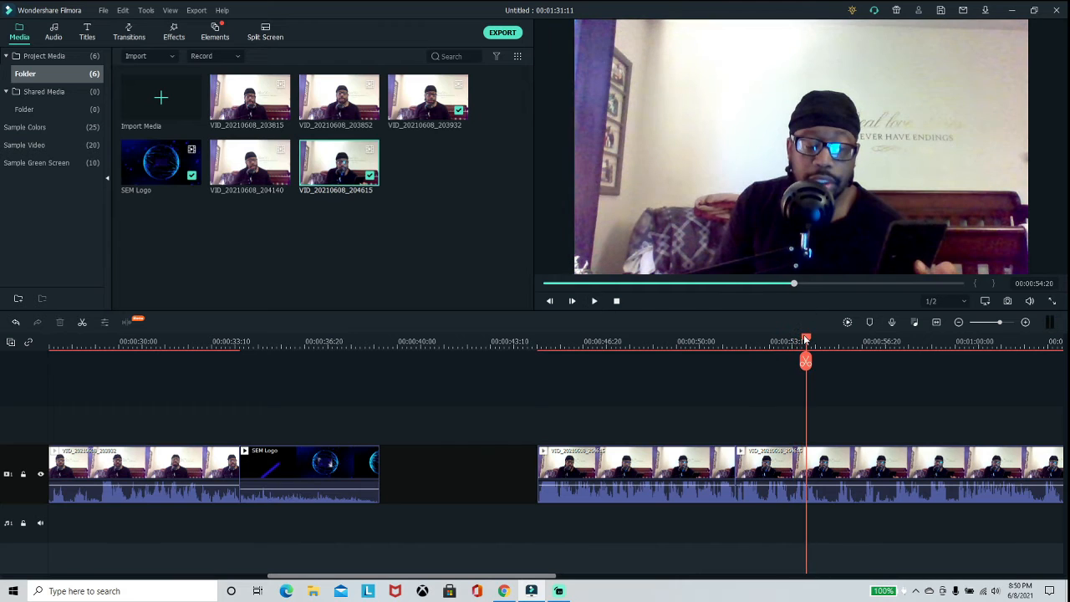
{"action": "left_click_drag", "start_coordinate": [804, 359], "coordinate": [719, 359]}
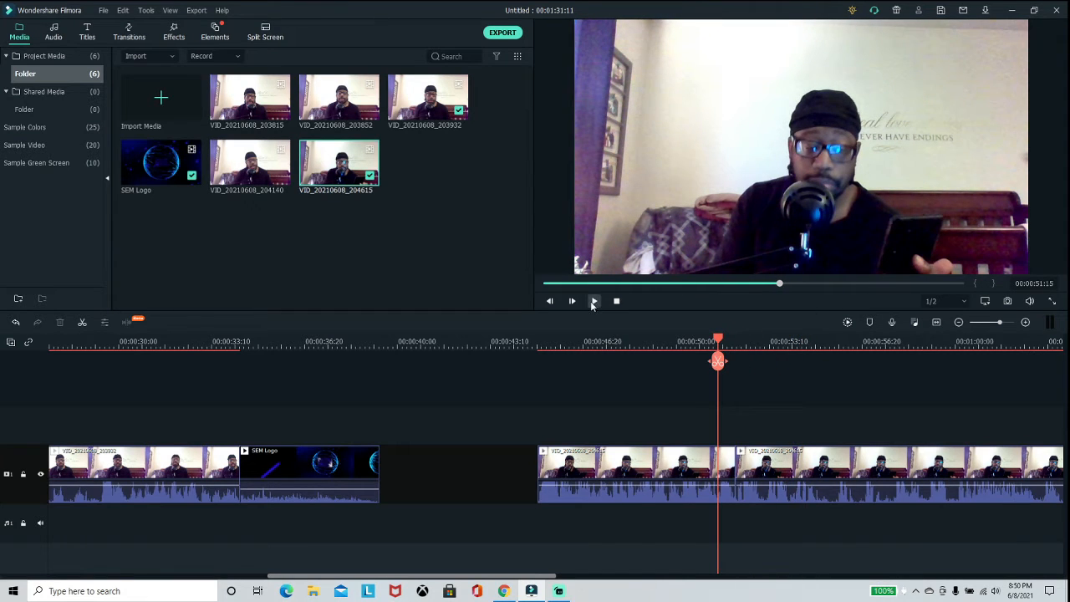
{"action": "left_click", "coordinate": [593, 301]}
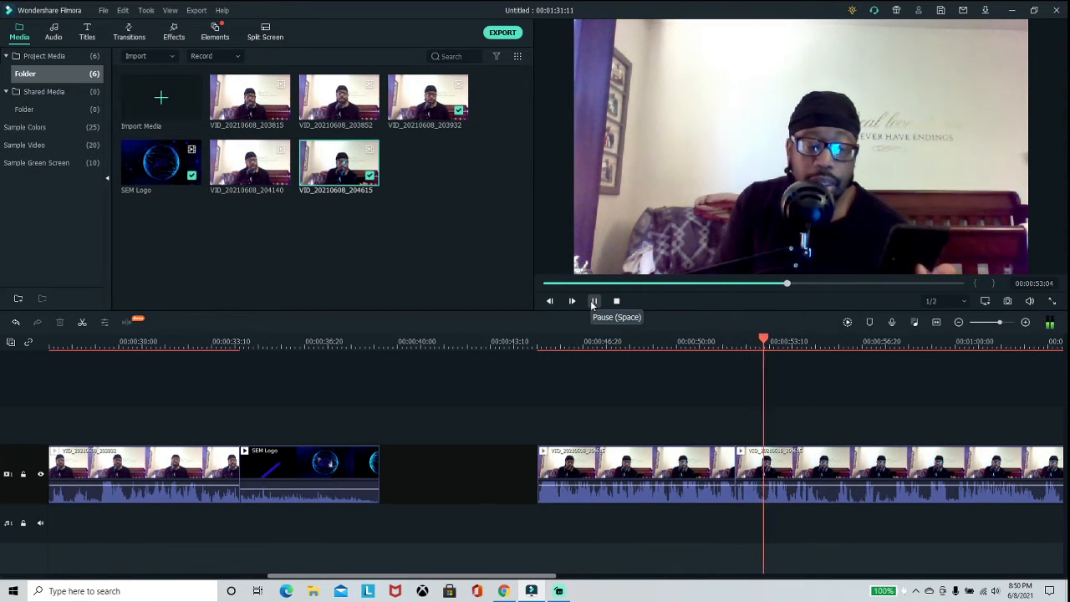
{"action": "left_click", "coordinate": [595, 301]}
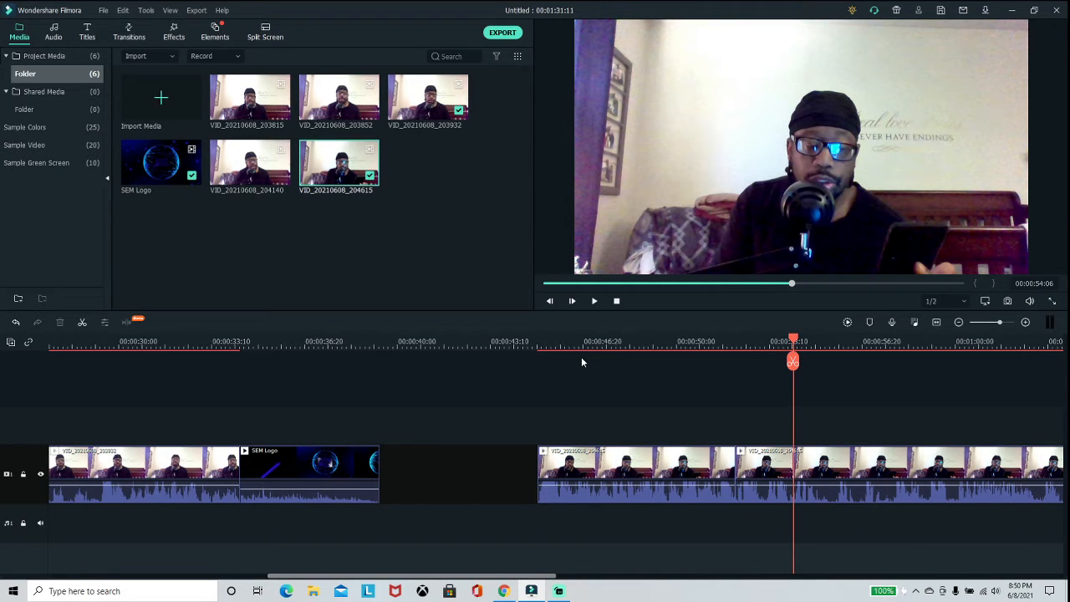
Step: Play the edited footage from just before its first segment through the cut to review the whole passage
{"action": "left_click", "coordinate": [787, 344]}
{"action": "left_click_drag", "start_coordinate": [787, 345], "coordinate": [753, 357]}
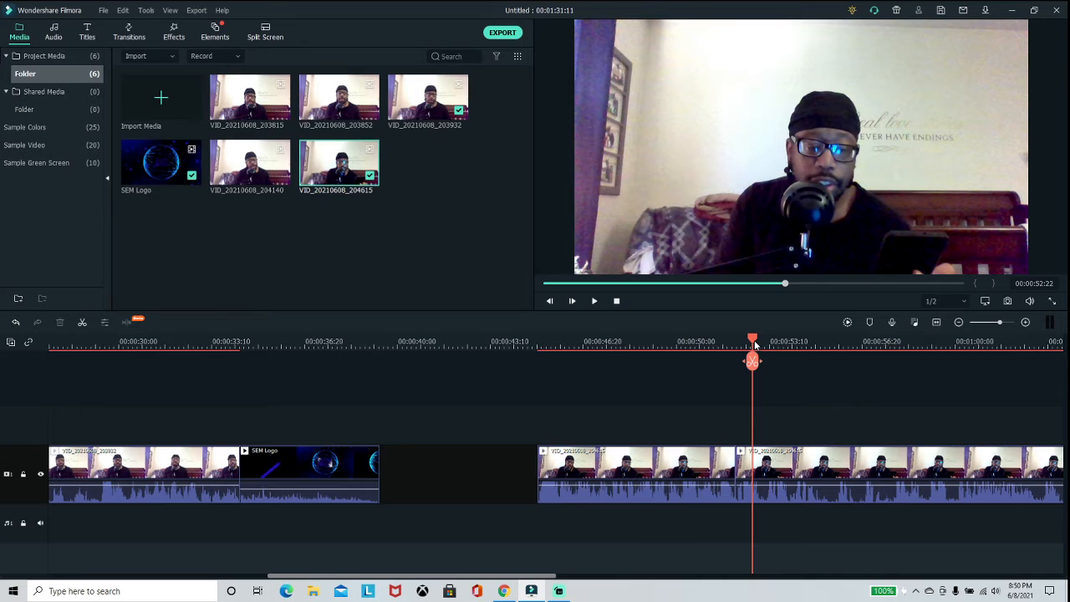
{"action": "left_click_drag", "start_coordinate": [752, 372], "coordinate": [535, 398]}
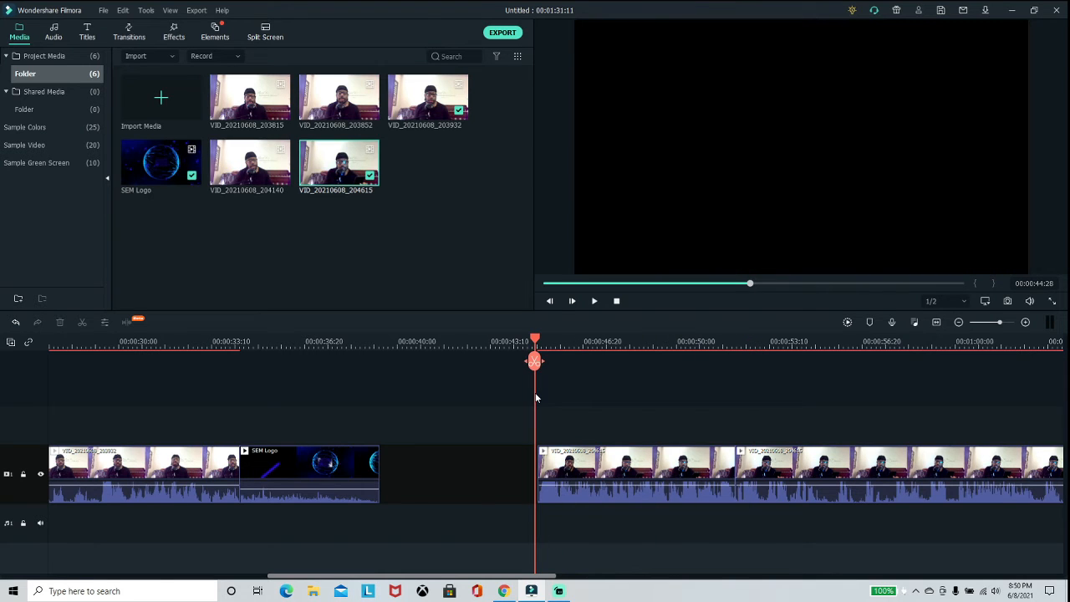
{"action": "left_click", "coordinate": [593, 302]}
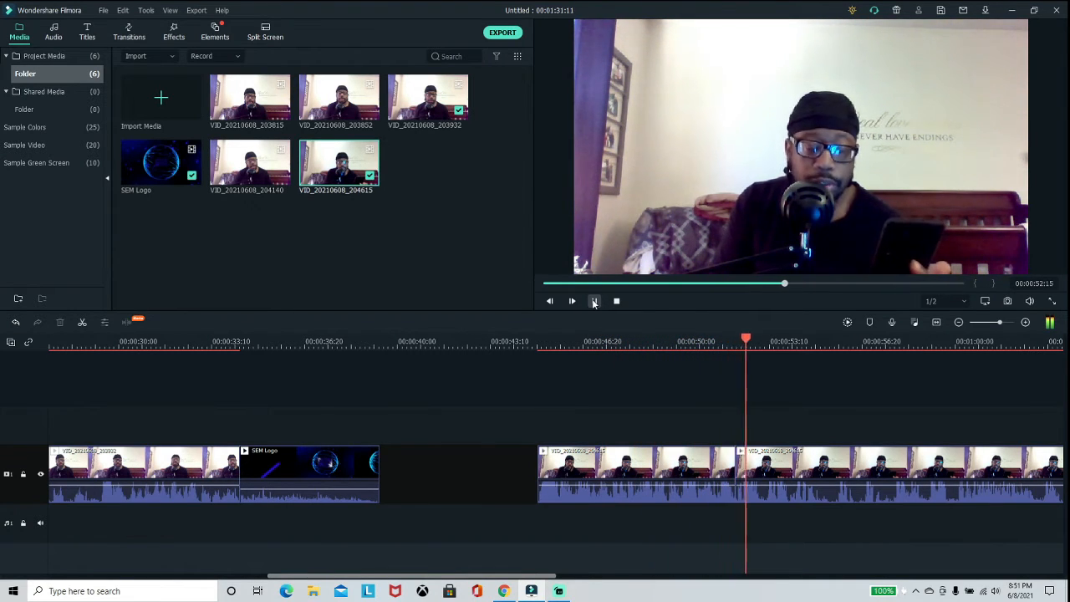
{"action": "left_click", "coordinate": [594, 301]}
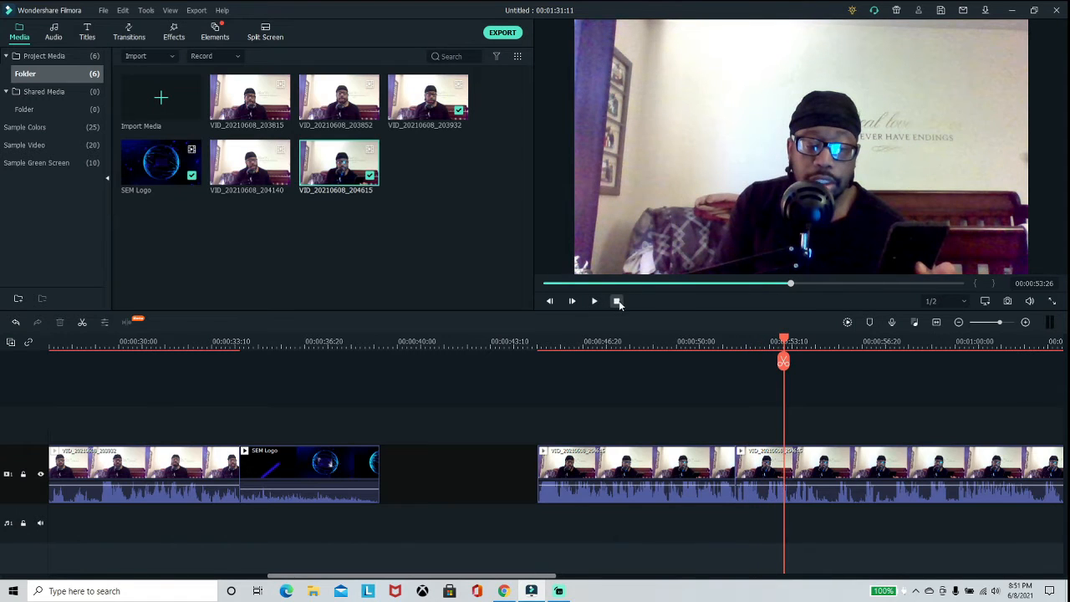
Step: Select both VID_20210608_204615 segments on the first video track and shift them about 13 seconds further along the timeline
{"action": "mouse_move", "coordinate": [666, 476]}
{"action": "left_mouse_down"}
{"action": "mouse_move", "coordinate": [869, 468]}
{"action": "mouse_move", "coordinate": [666, 466]}
{"action": "left_mouse_up"}
{"action": "left_click_drag", "start_coordinate": [603, 544], "coordinate": [1009, 367]}
{"action": "left_click_drag", "start_coordinate": [654, 481], "coordinate": [1016, 495]}
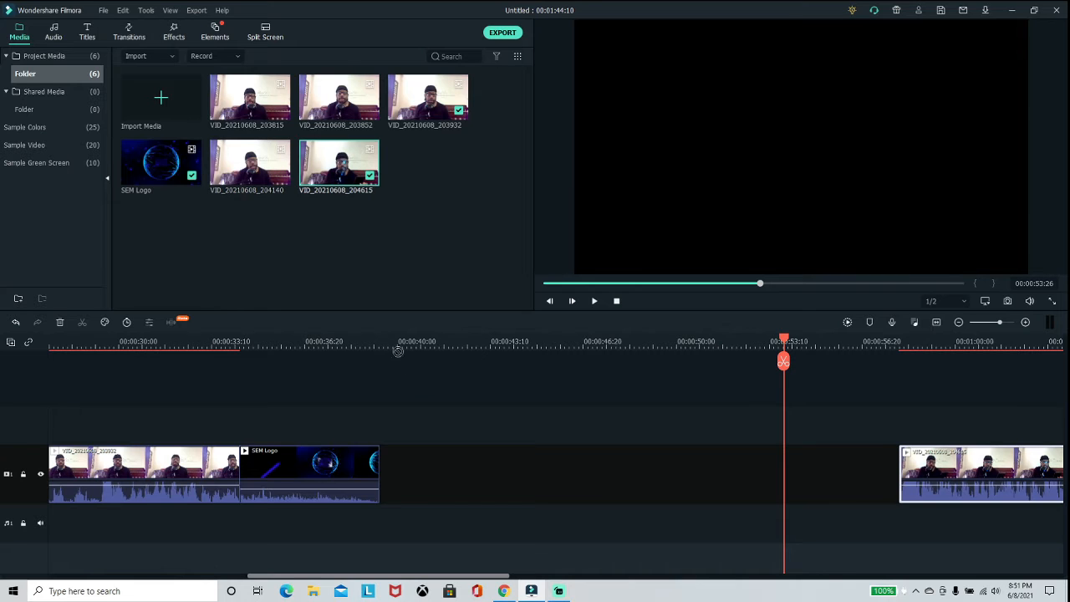
Step: Place an uncut copy of VID_20210608_204615 on the second video track at about 00:00:40 and preview it to 00:00:49
{"action": "left_click_drag", "start_coordinate": [397, 351], "coordinate": [409, 420]}
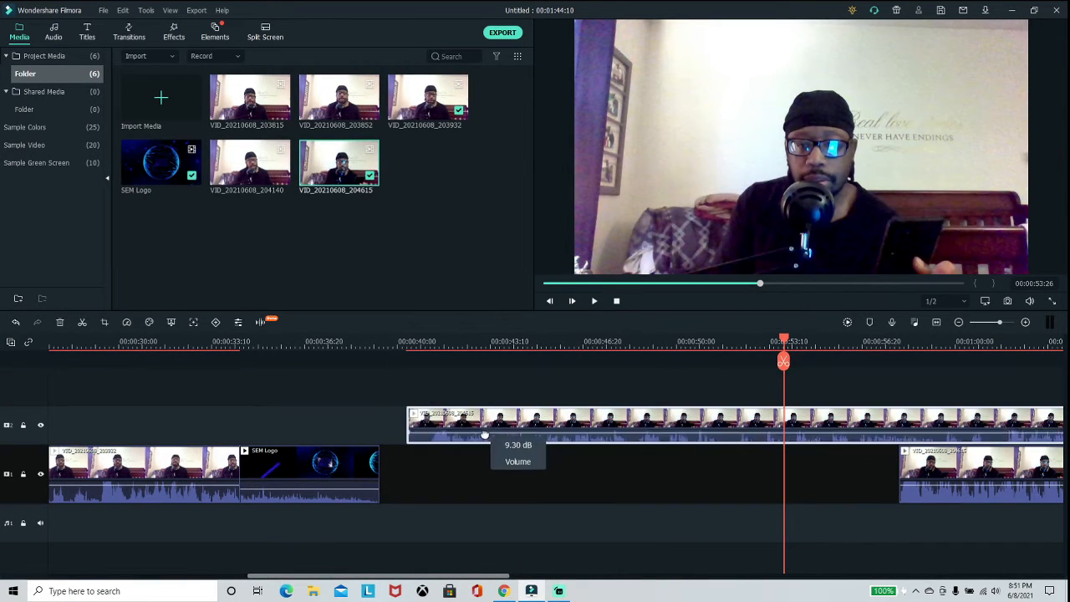
{"action": "left_click_drag", "start_coordinate": [783, 340], "coordinate": [436, 395]}
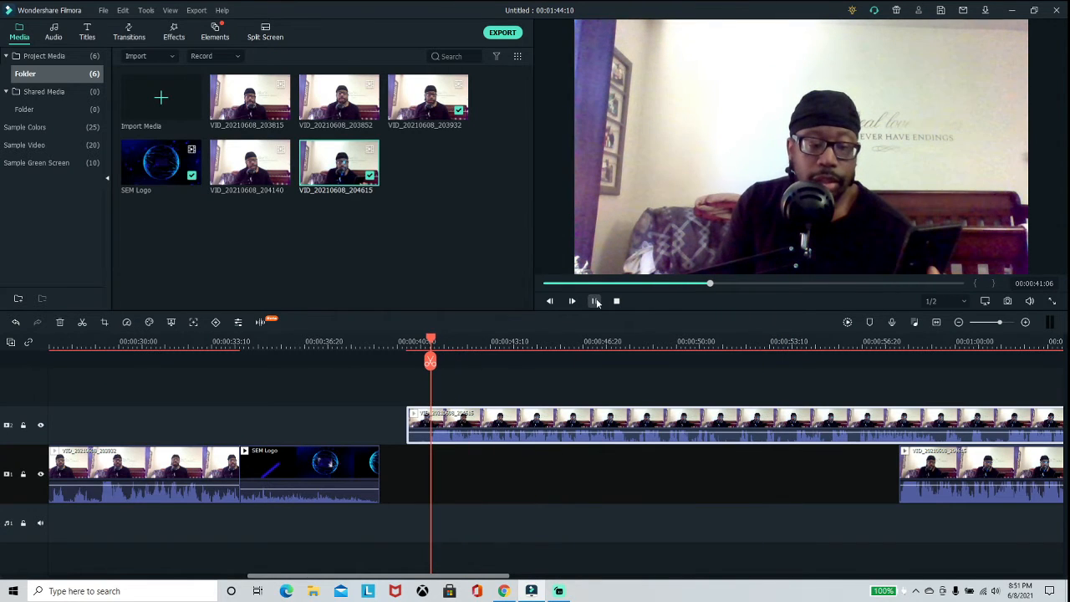
{"action": "left_click", "coordinate": [595, 301]}
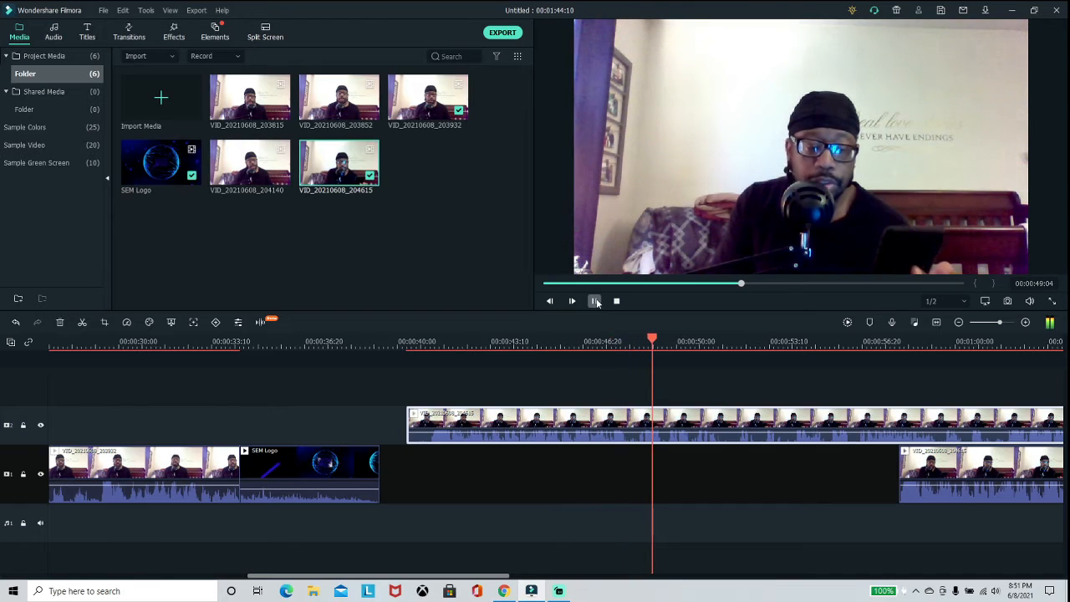
{"action": "left_click", "coordinate": [596, 301]}
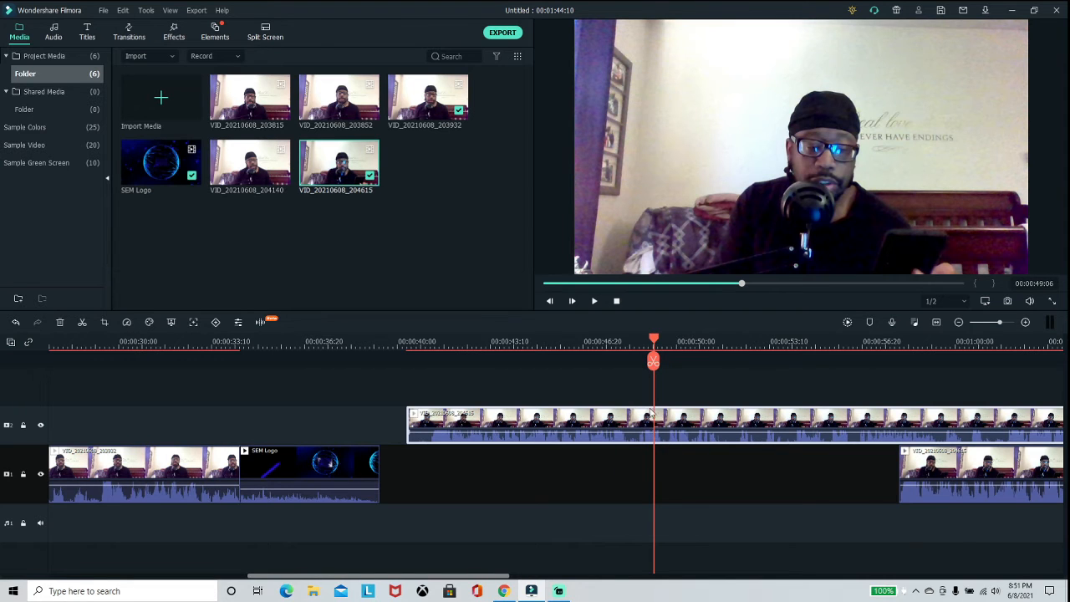
Step: Move the uncut VID_20210608_204615 copy up to a third video track, keeping its start time
{"action": "left_click_drag", "start_coordinate": [667, 428], "coordinate": [684, 404]}
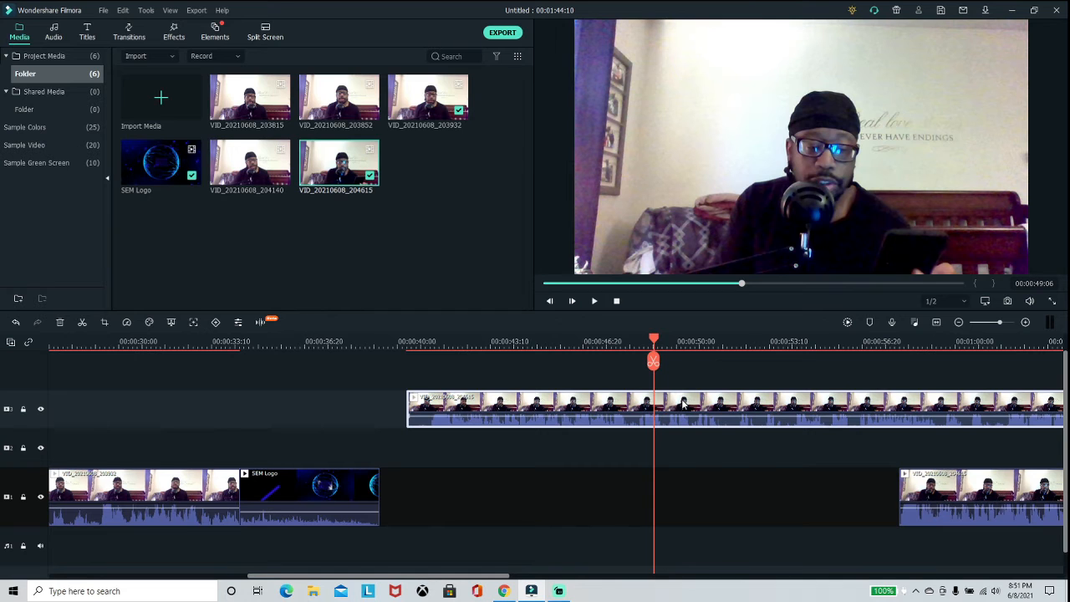
Step: Shift the uncut VID_20210608_204615 copy on the third video track so that it starts at about 00:01:10
{"action": "left_click_drag", "start_coordinate": [683, 405], "coordinate": [1065, 391]}
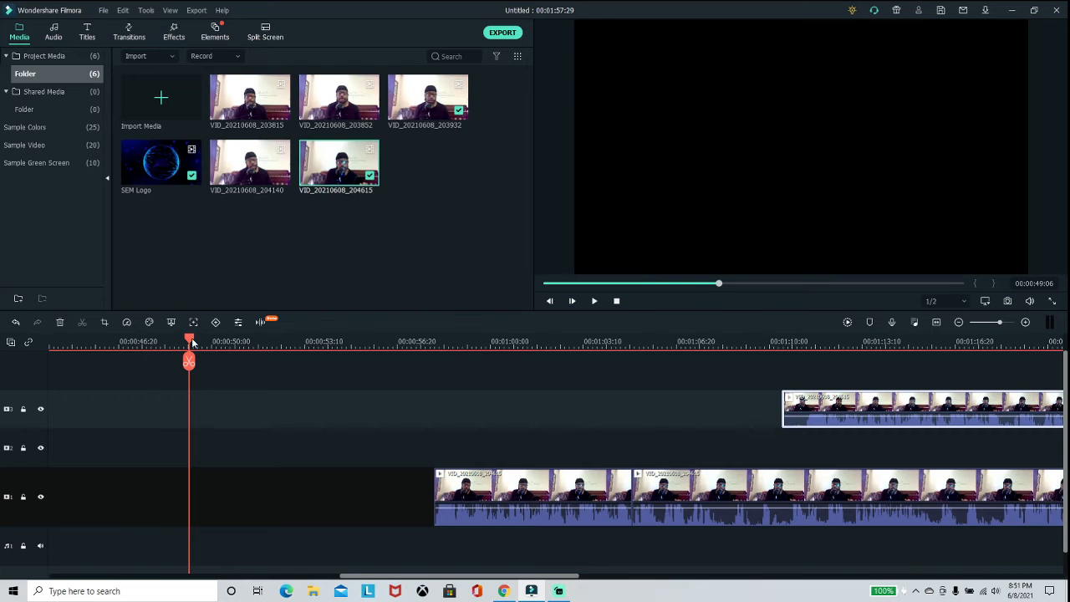
Step: Play the two edited VID_20210608_204615 segments from 00:00:57:21 through the cut to 00:01:05:29, and magnify the timeline around that cut
{"action": "left_click_drag", "start_coordinate": [197, 343], "coordinate": [427, 377]}
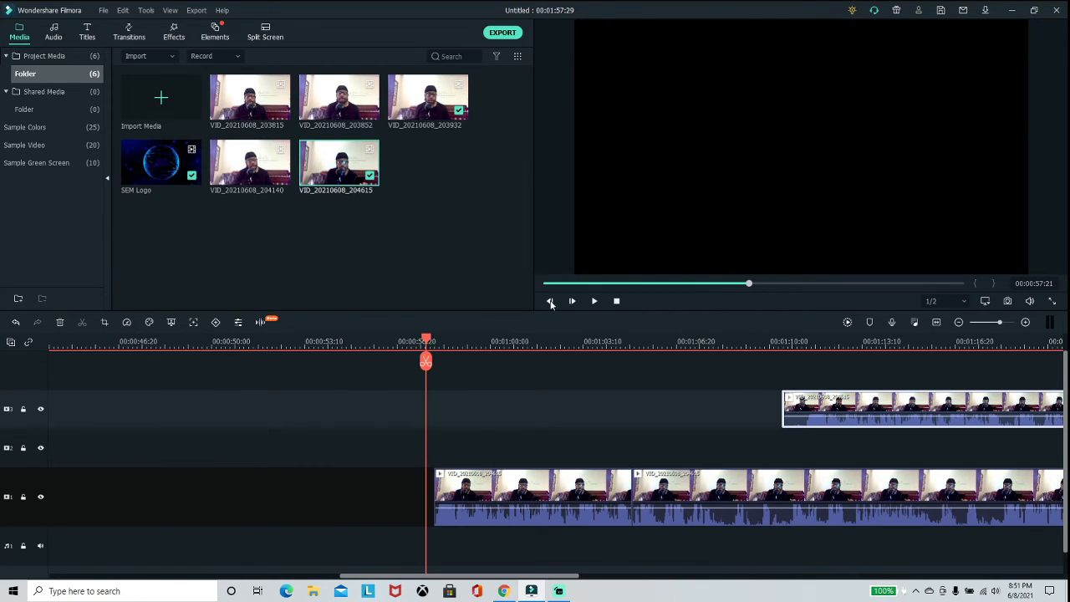
{"action": "left_click", "coordinate": [597, 302]}
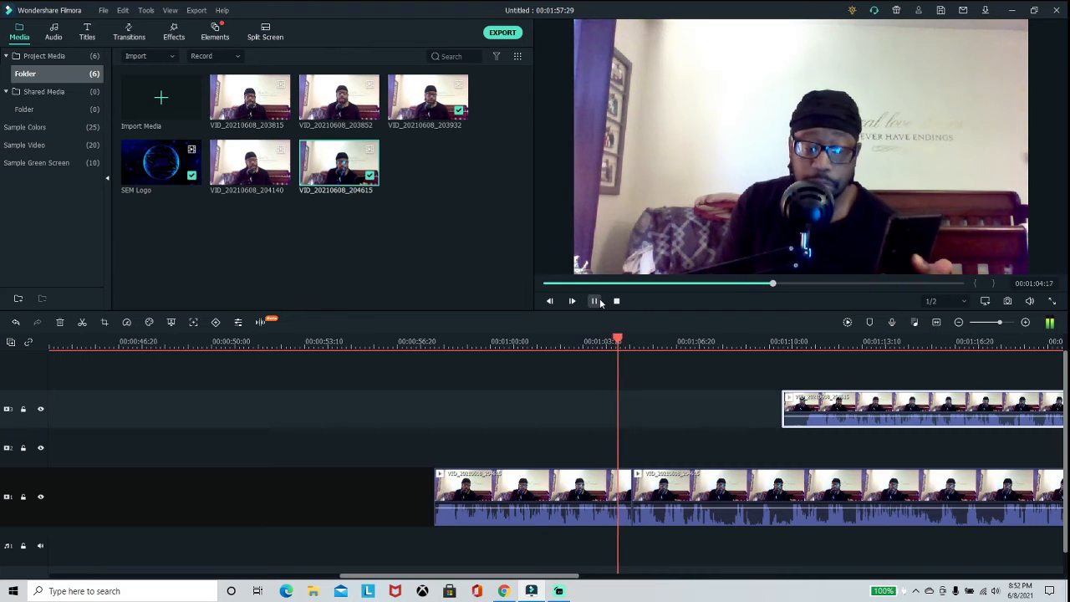
{"action": "left_click", "coordinate": [598, 302]}
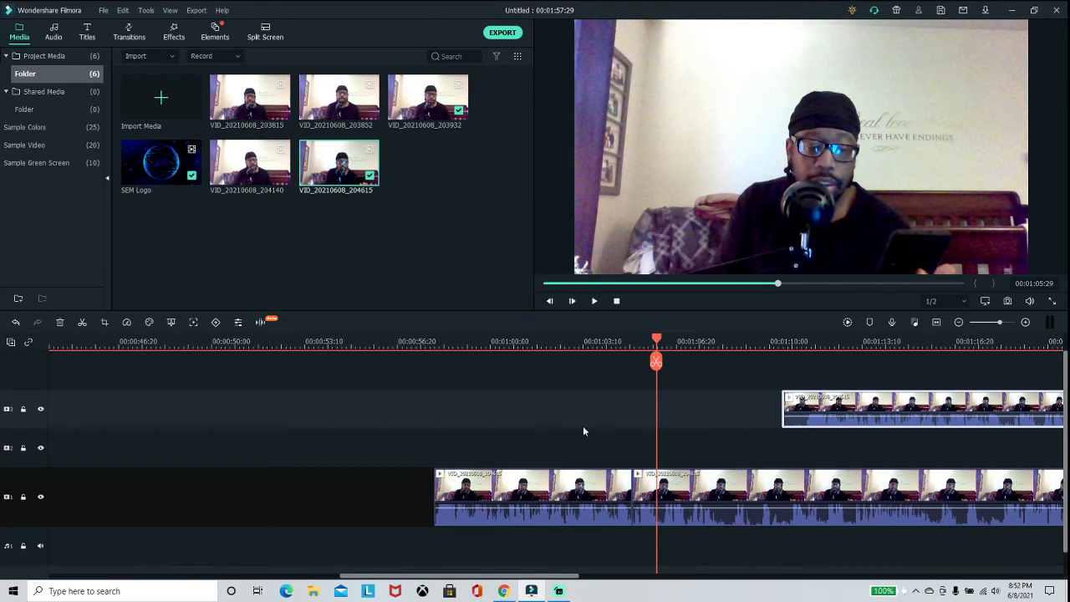
{"action": "left_click_drag", "start_coordinate": [560, 342], "coordinate": [798, 337]}
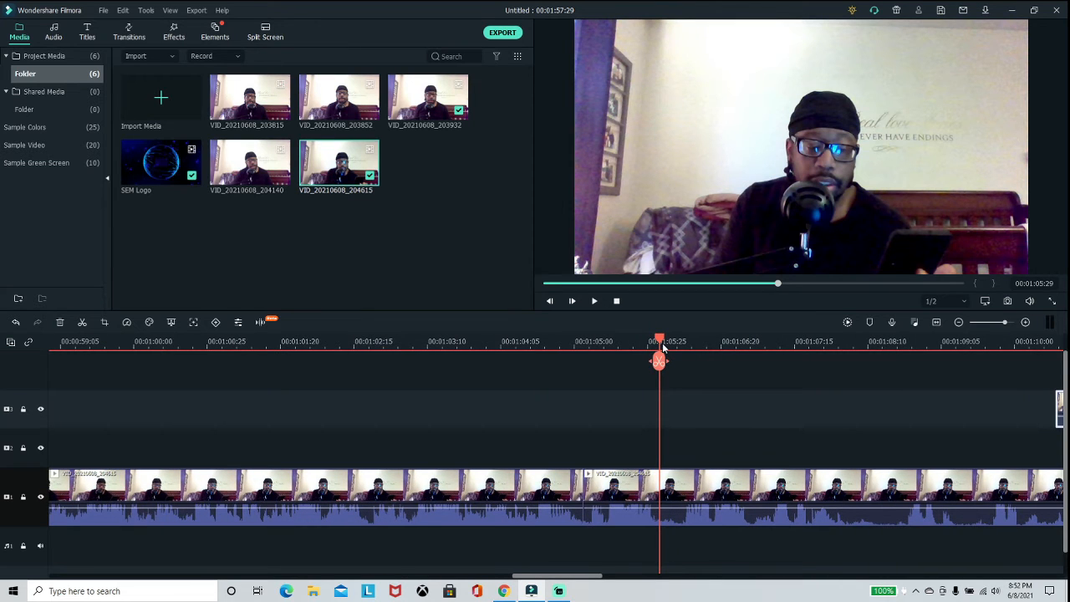
{"action": "left_click_drag", "start_coordinate": [662, 358], "coordinate": [661, 357]}
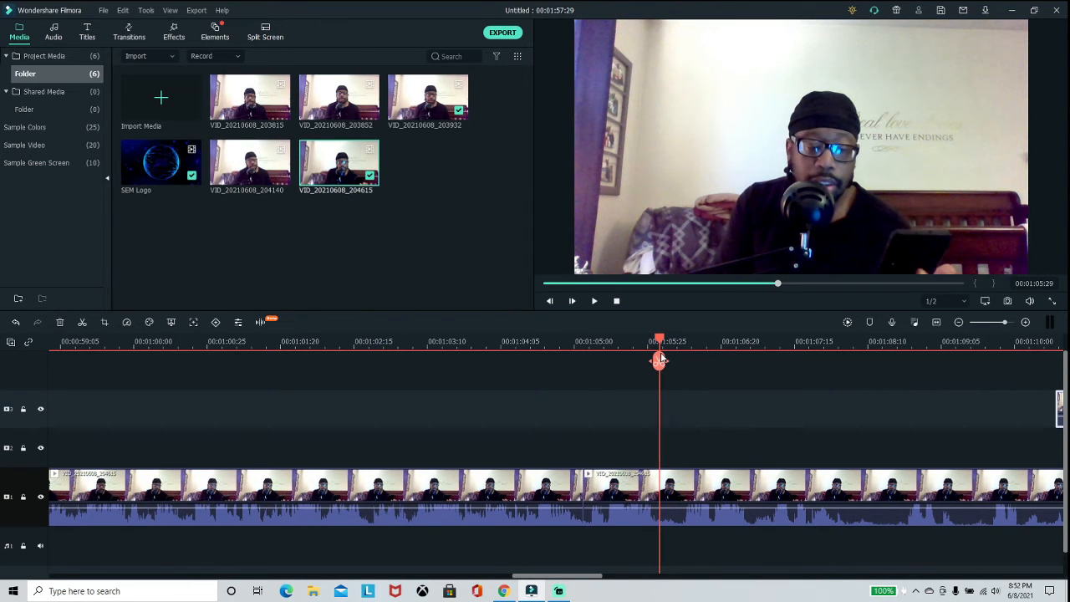